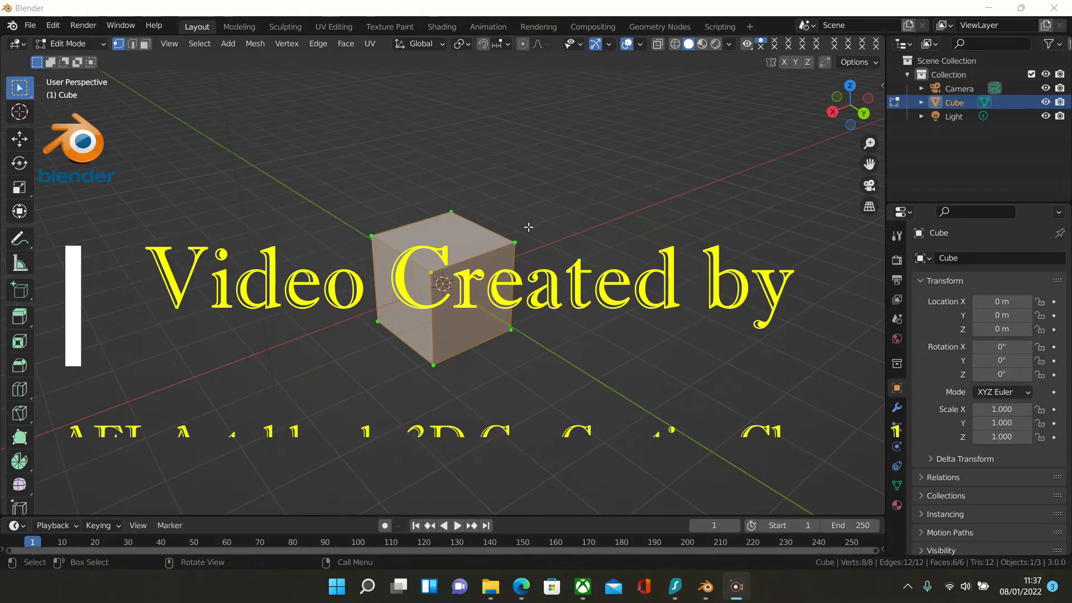
# Step: Orbit around the cube, deselecting and reselecting its right vertex
pyautogui.moveTo(536, 230); pyautogui.dragTo(588, 201, button='middle')
pyautogui.scroll(2, 507, 258)
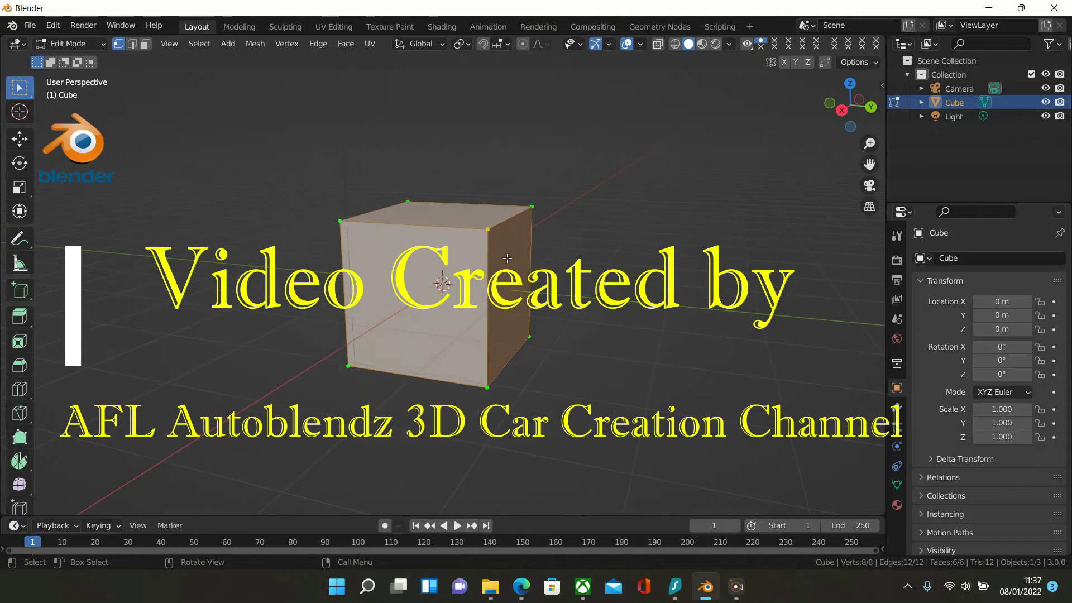
pyautogui.moveTo(511, 239)
pyautogui.mouseDown(button='middle')
pyautogui.moveTo(445, 273)
pyautogui.moveTo(522, 246)
pyautogui.mouseUp(button='middle')
pyautogui.moveTo(428, 243); pyautogui.dragTo(342, 255, button='middle')
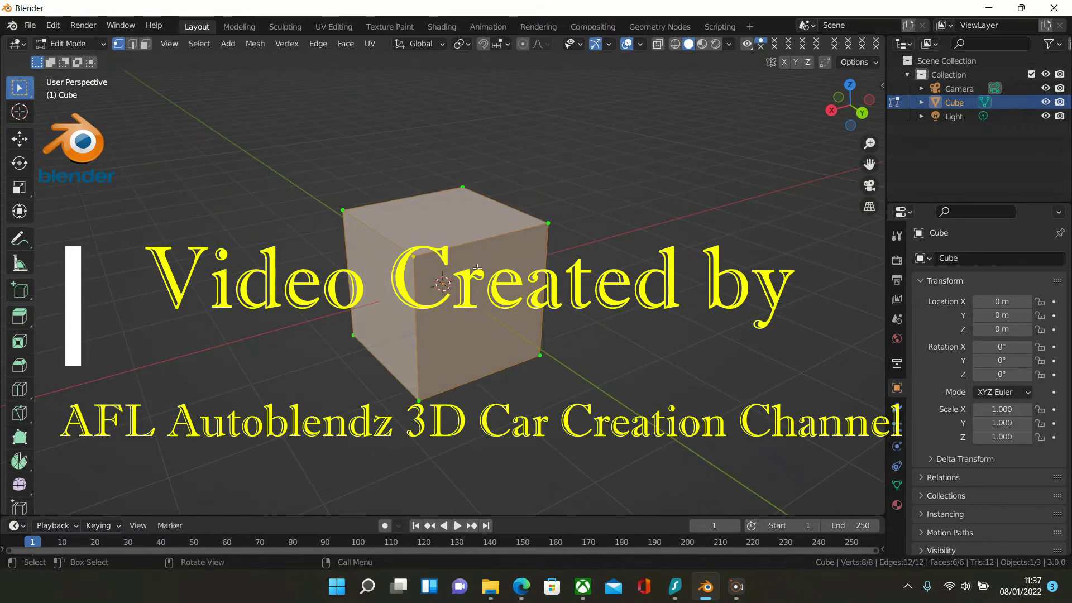
pyautogui.moveTo(482, 287); pyautogui.dragTo(433, 282, button='middle')
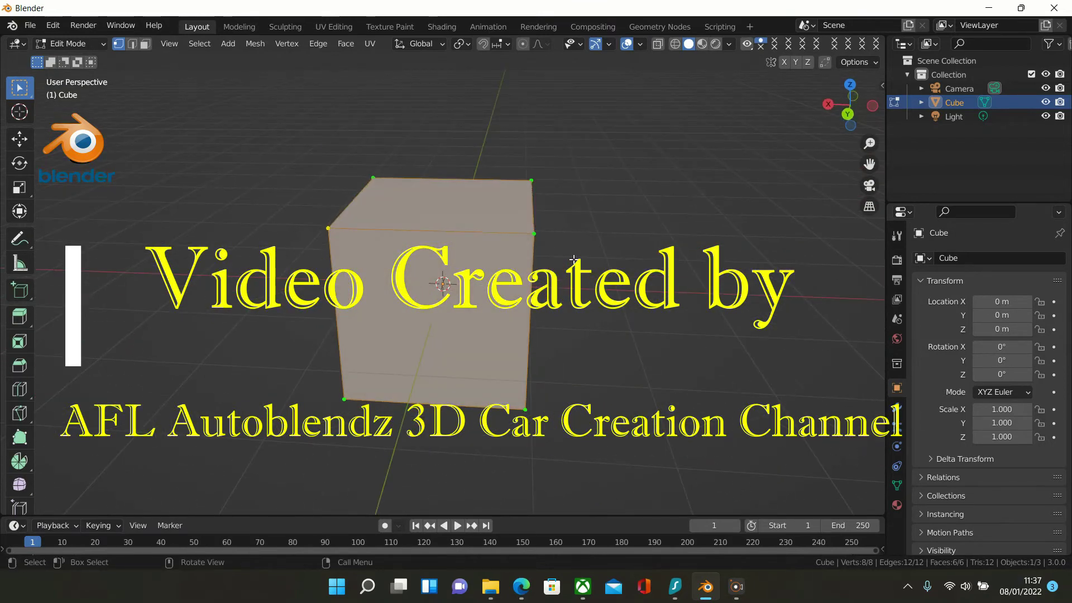
pyautogui.keyDown('shift'); pyautogui.click(540, 238); pyautogui.keyUp('shift')
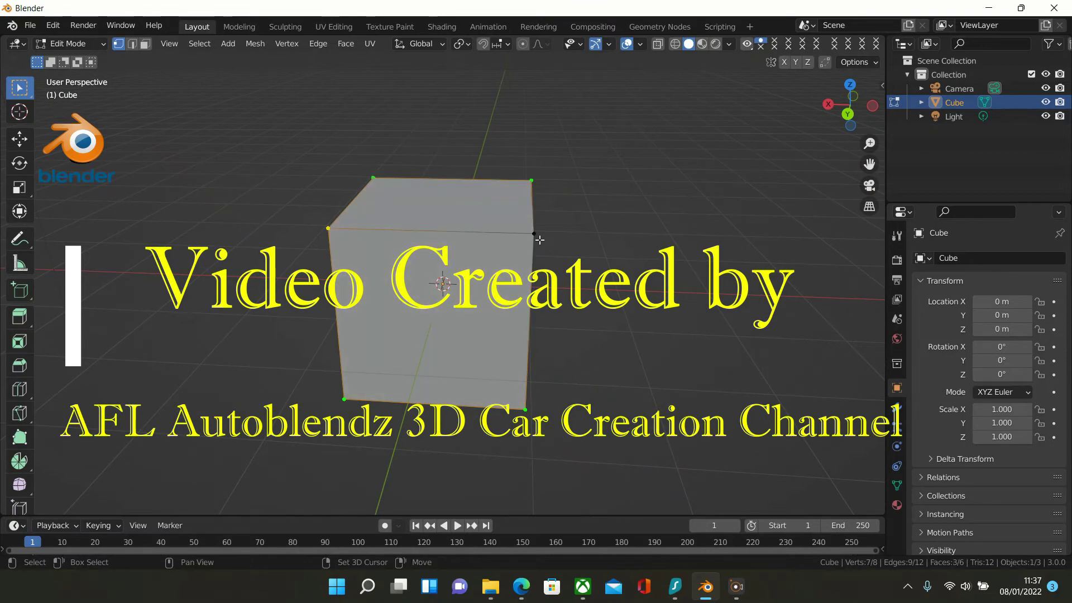
pyautogui.keyDown('shift'); pyautogui.click(539, 239); pyautogui.keyUp('shift')
pyautogui.moveTo(542, 248); pyautogui.dragTo(516, 260, button='middle')
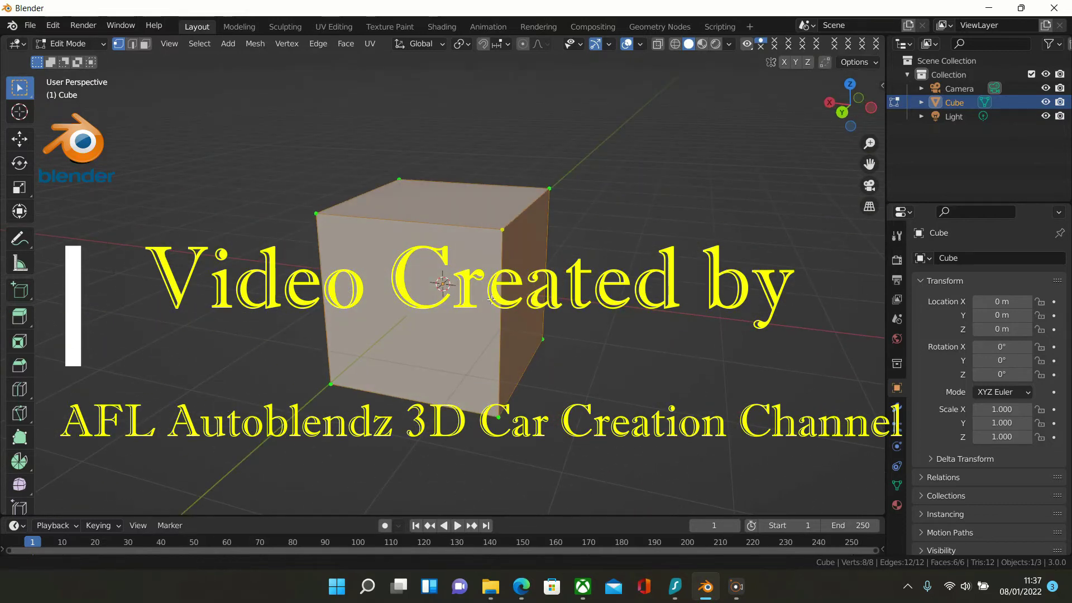
pyautogui.moveTo(491, 300); pyautogui.dragTo(519, 294, button='middle')
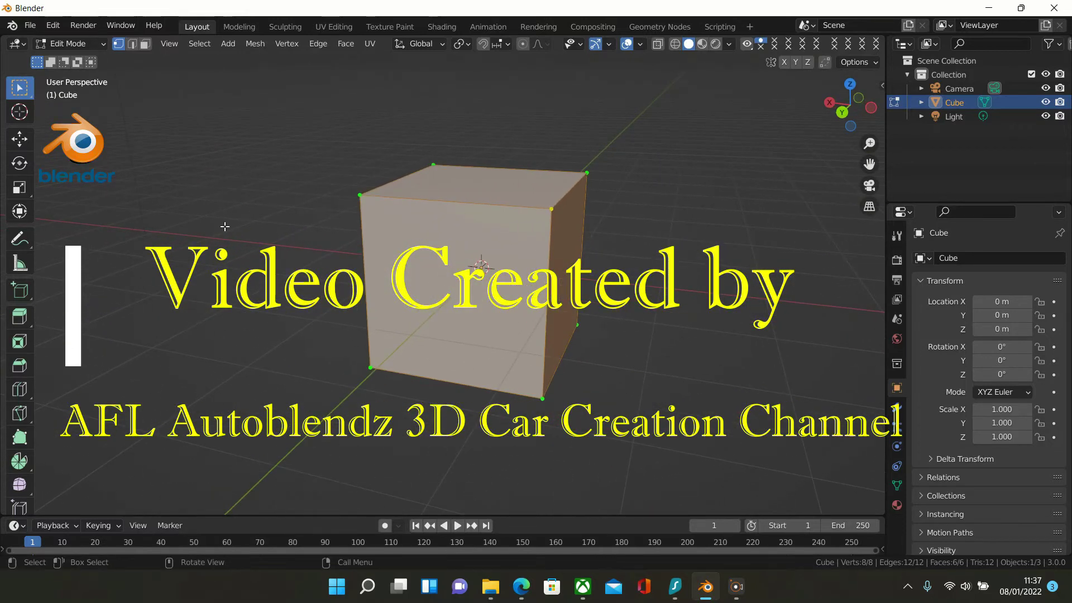
# Step: Open Preferences on Themes and expand the 3D Viewport colours down to Vertex Select
pyautogui.click(54, 23)
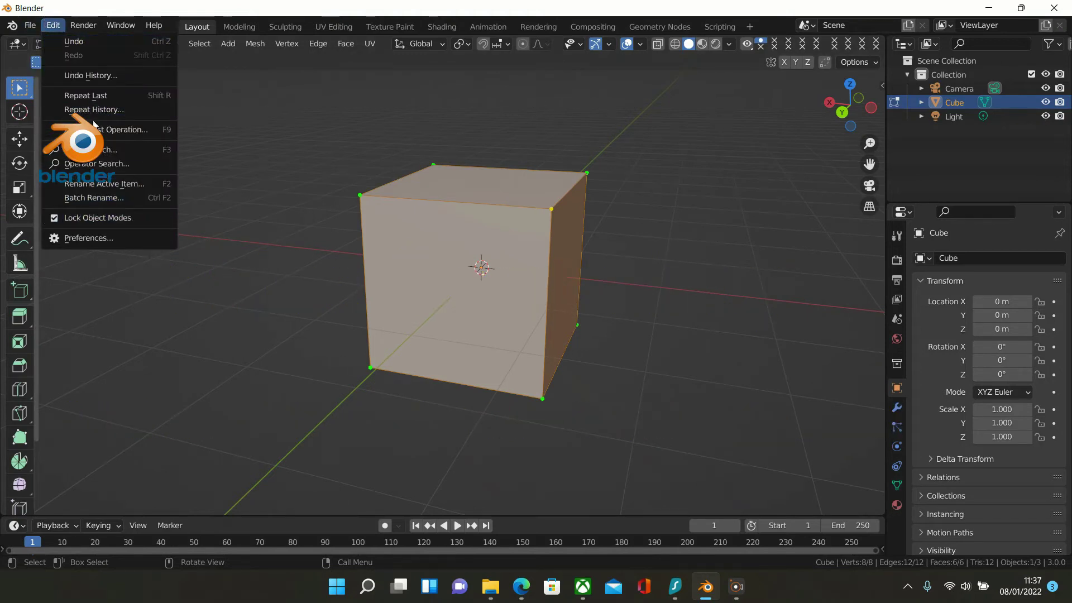
pyautogui.click(122, 246)
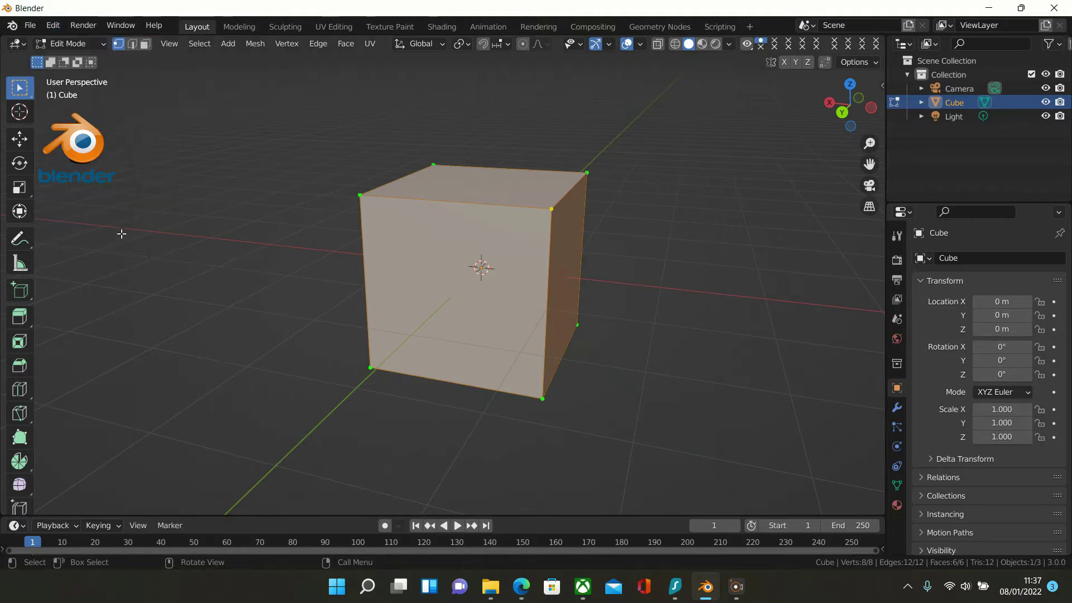
pyautogui.click(54, 24)
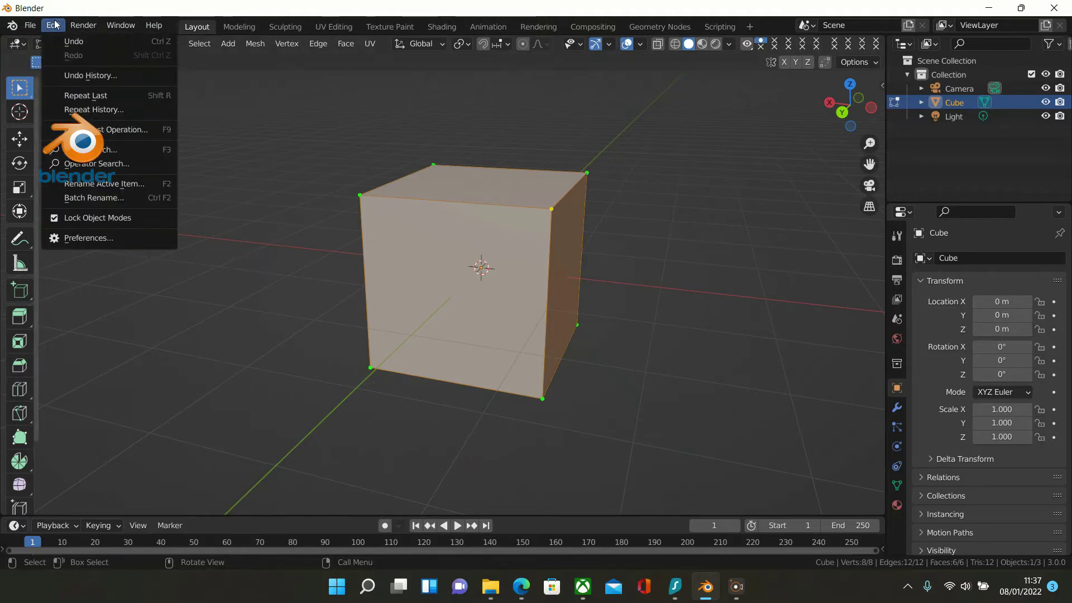
pyautogui.click(72, 241)
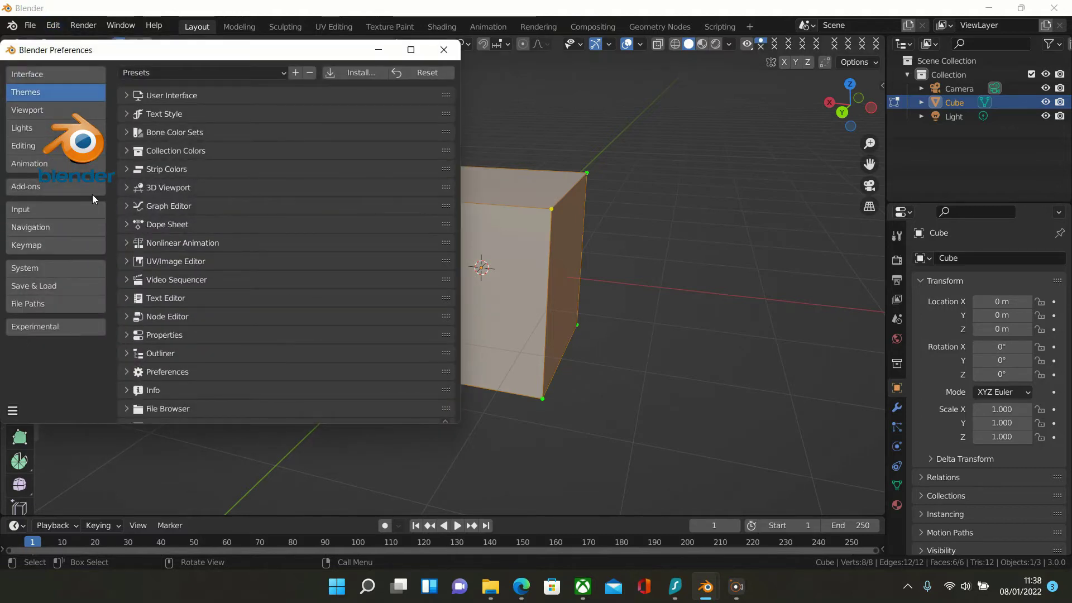
pyautogui.click(127, 189)
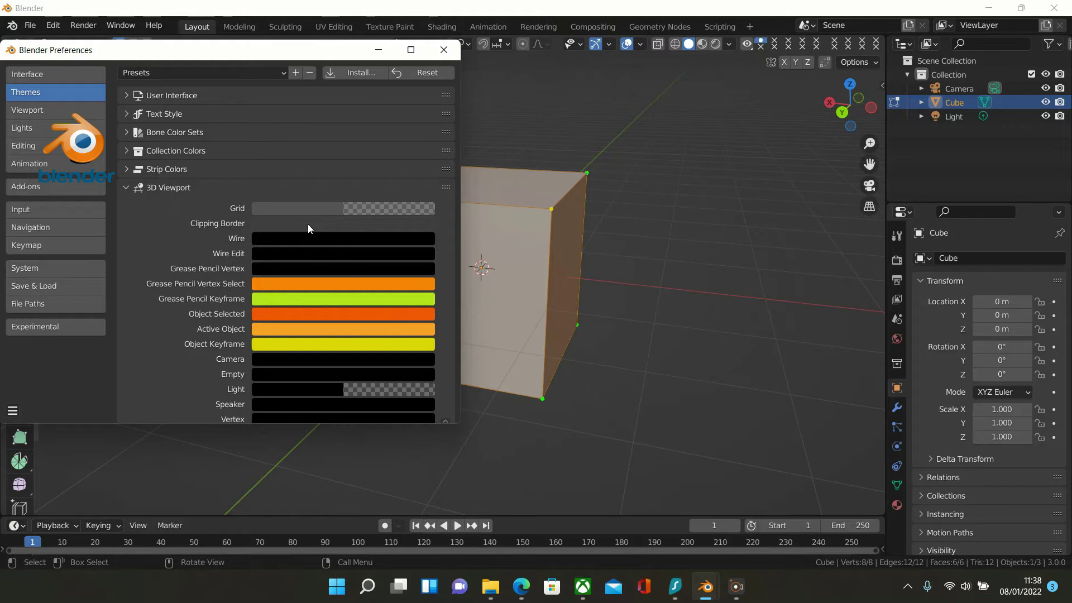
pyautogui.scroll(-3, 308, 226)
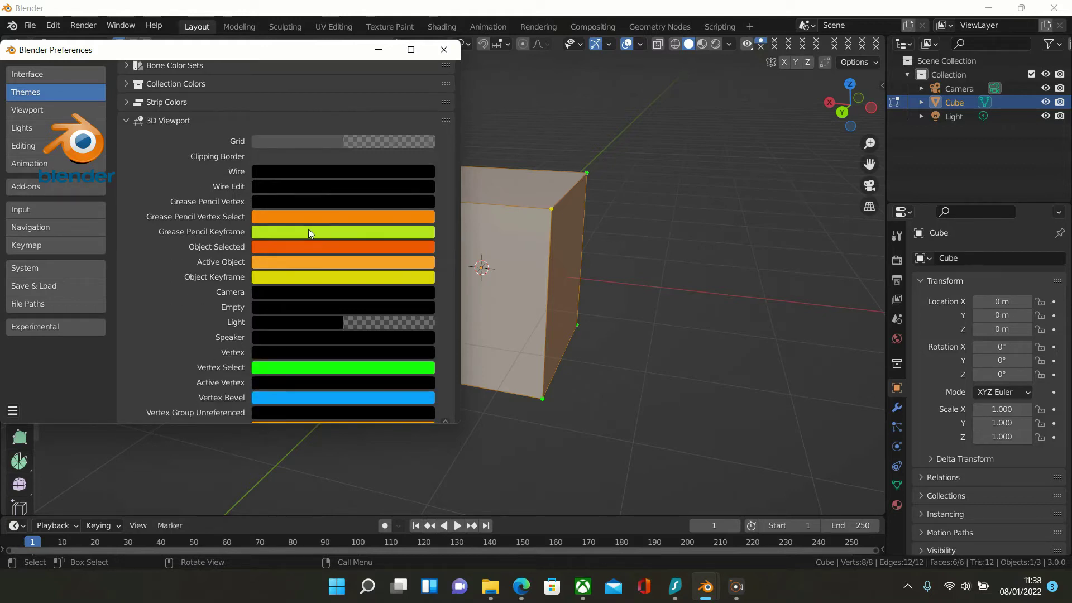
pyautogui.scroll(-1, 309, 233)
pyautogui.scroll(-1, 308, 233)
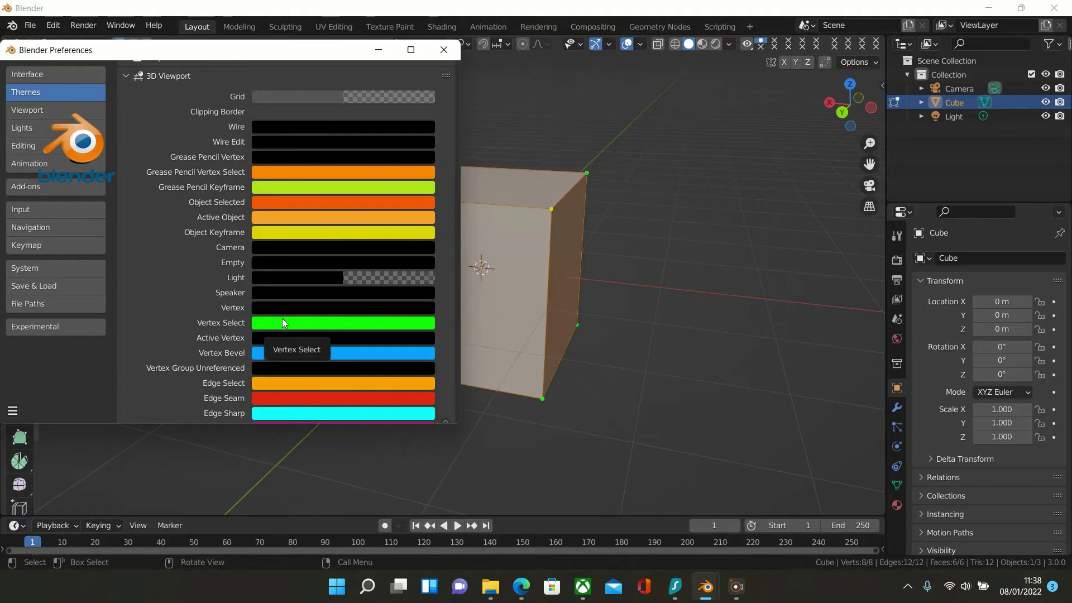
# Step: Try red for Vertex Select, then settle on green with H 0.333 and V 0.746
pyautogui.click(336, 323)
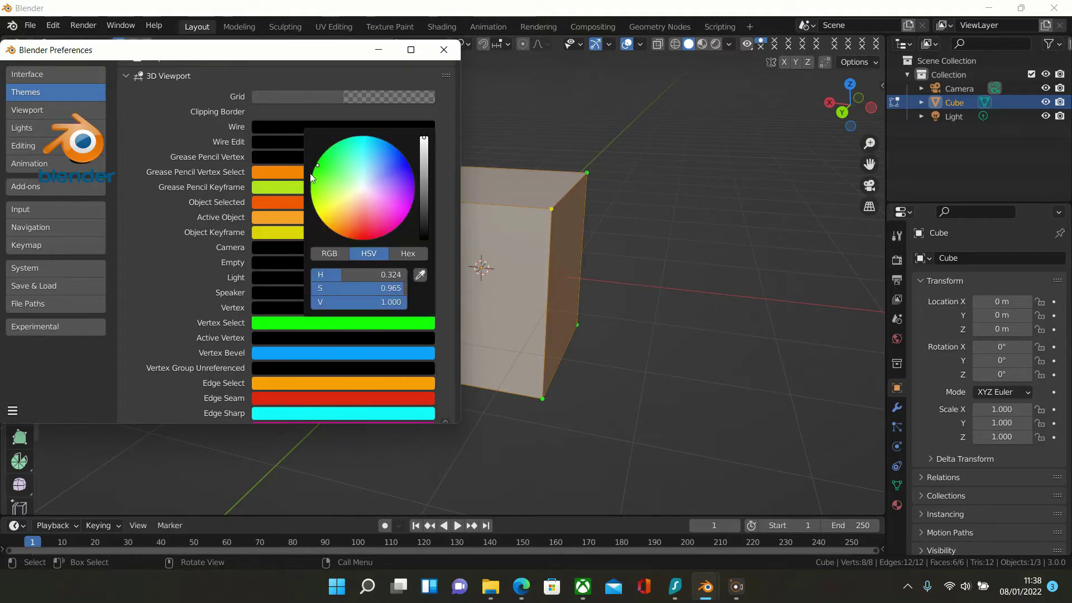
pyautogui.moveTo(317, 162)
pyautogui.mouseDown()
pyautogui.moveTo(337, 233)
pyautogui.moveTo(362, 240)
pyautogui.mouseUp()
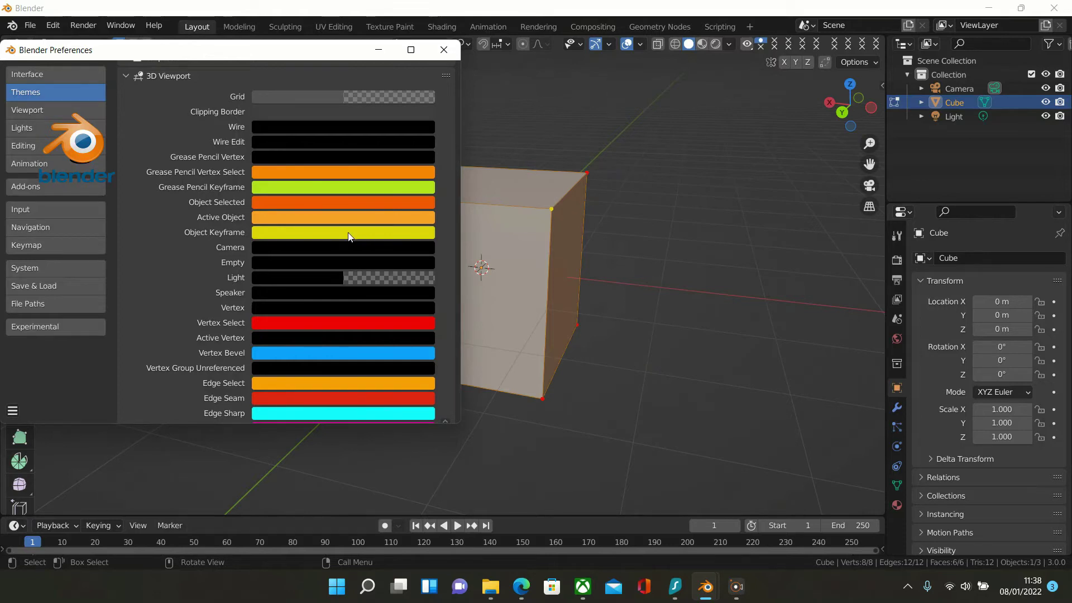
pyautogui.click(317, 318)
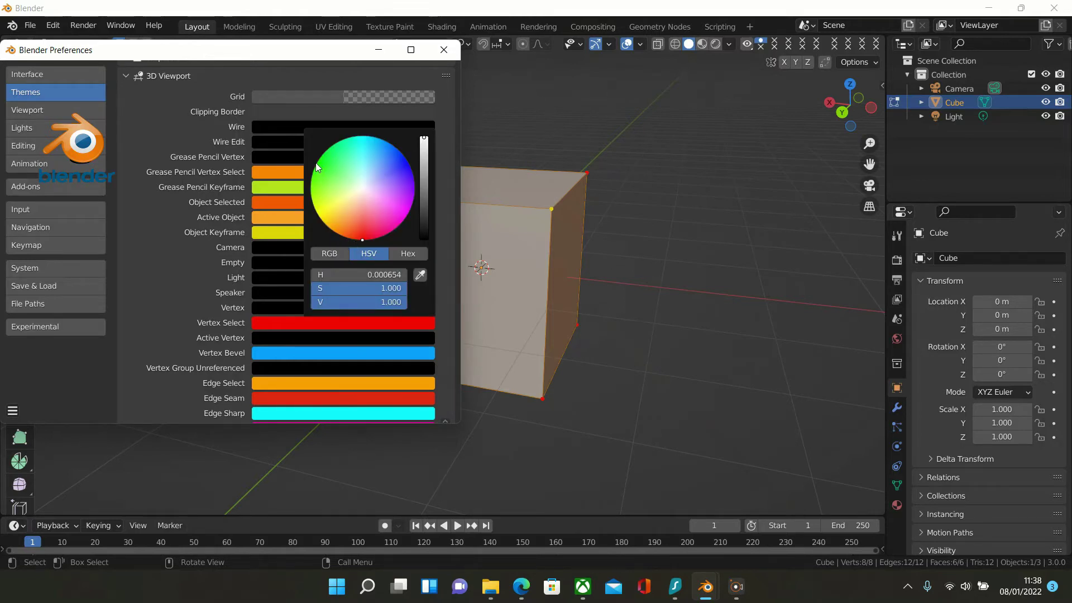
pyautogui.moveTo(358, 229)
pyautogui.mouseDown()
pyautogui.moveTo(310, 179)
pyautogui.moveTo(315, 165)
pyautogui.mouseUp()
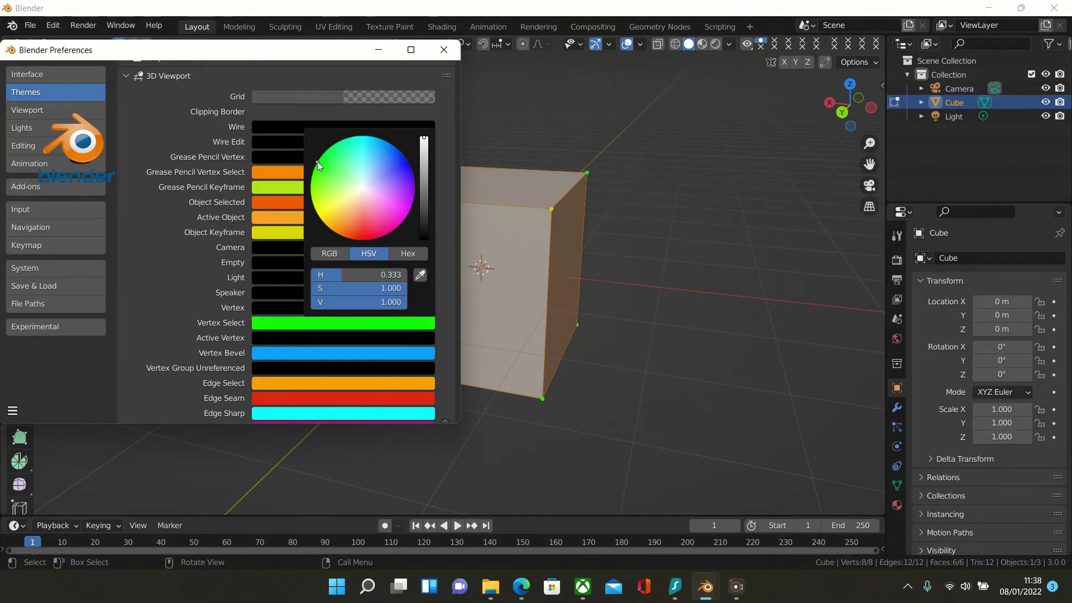
pyautogui.scroll(-2, 309, 287)
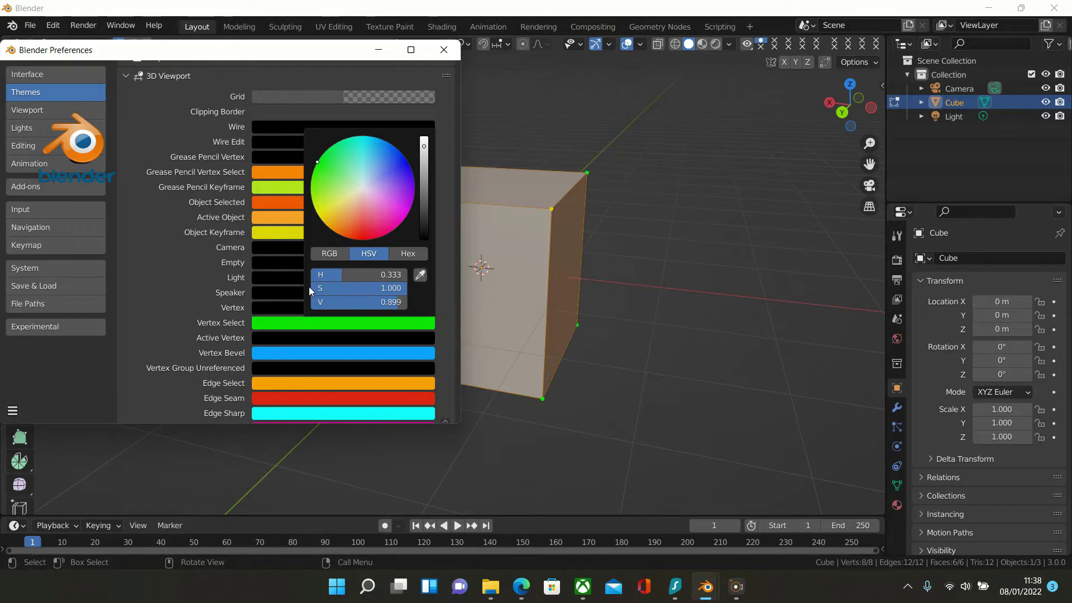
pyautogui.scroll(-3, 311, 322)
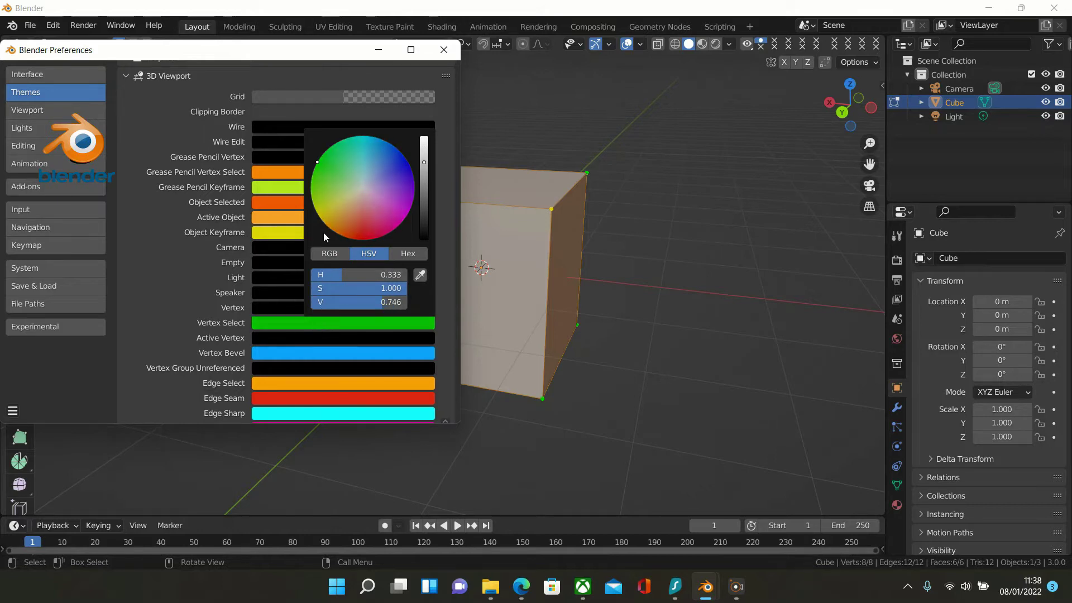
pyautogui.scroll(3, 324, 232)
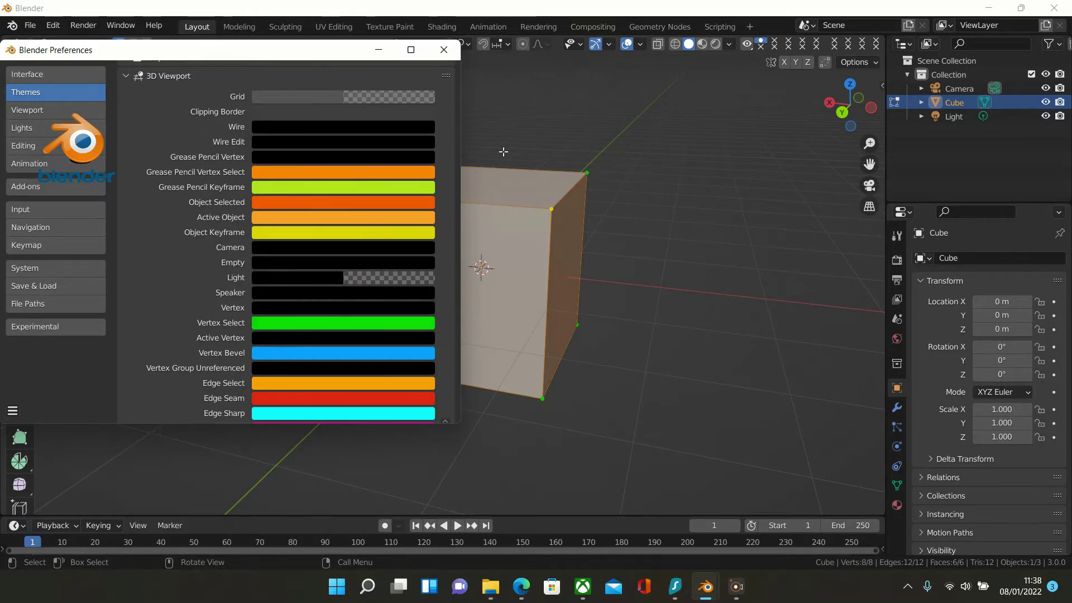
# Step: Scroll the 3D Viewport theme colours down to the Active Vertex/Edge/Face row
pyautogui.scroll(-2, 342, 320)
pyautogui.scroll(-5, 335, 333)
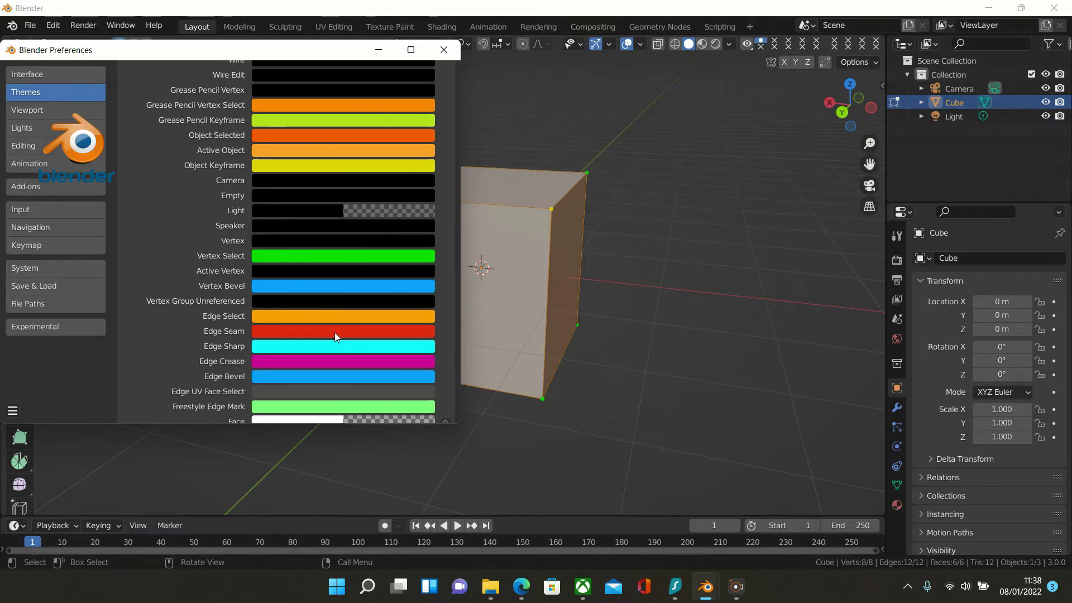
pyautogui.scroll(-7, 334, 332)
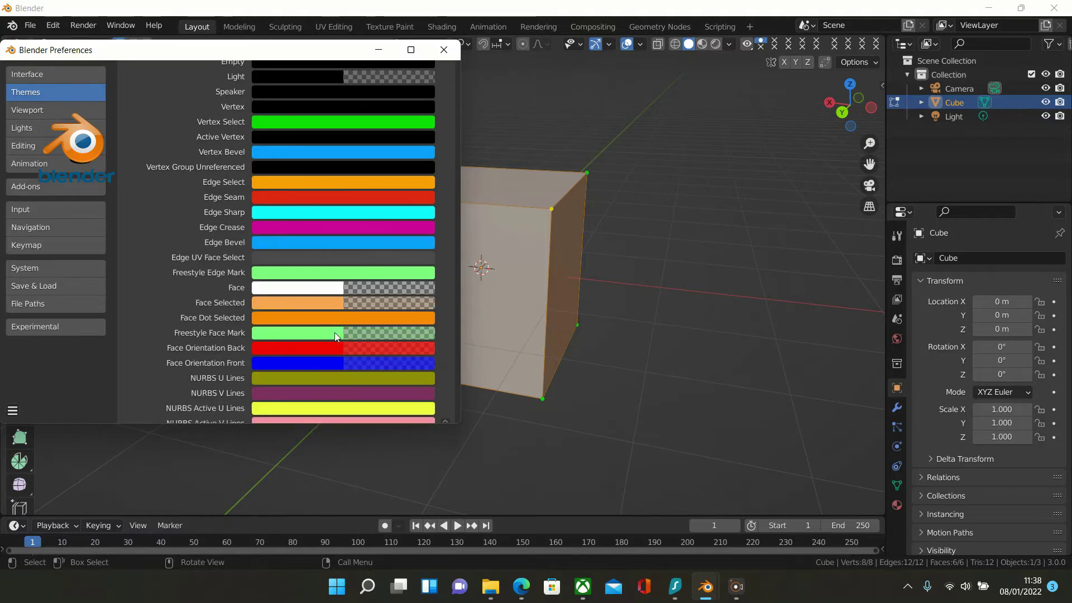
pyautogui.scroll(-7, 335, 335)
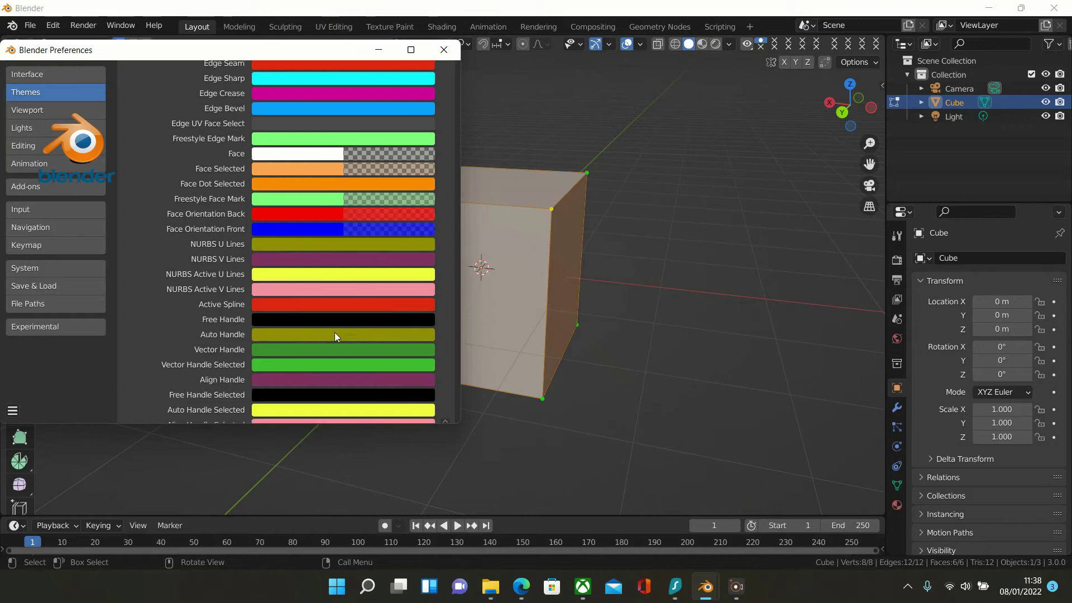
pyautogui.scroll(-1, 335, 336)
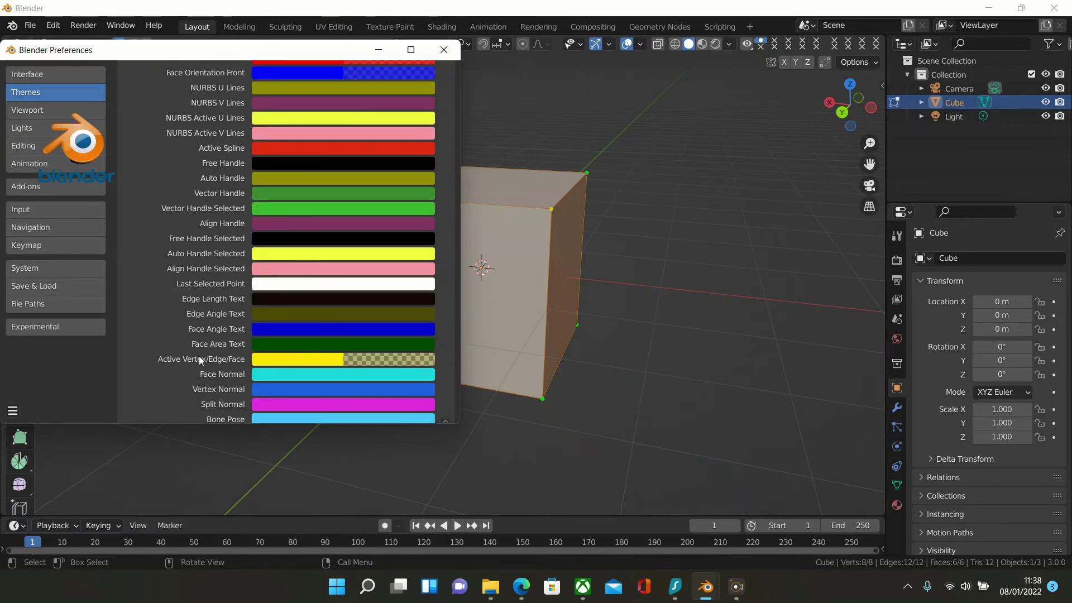
# Step: Turn Active Vertex/Edge/Face red, then back to yellow (H 0.154, S 0.992)
pyautogui.click(290, 362)
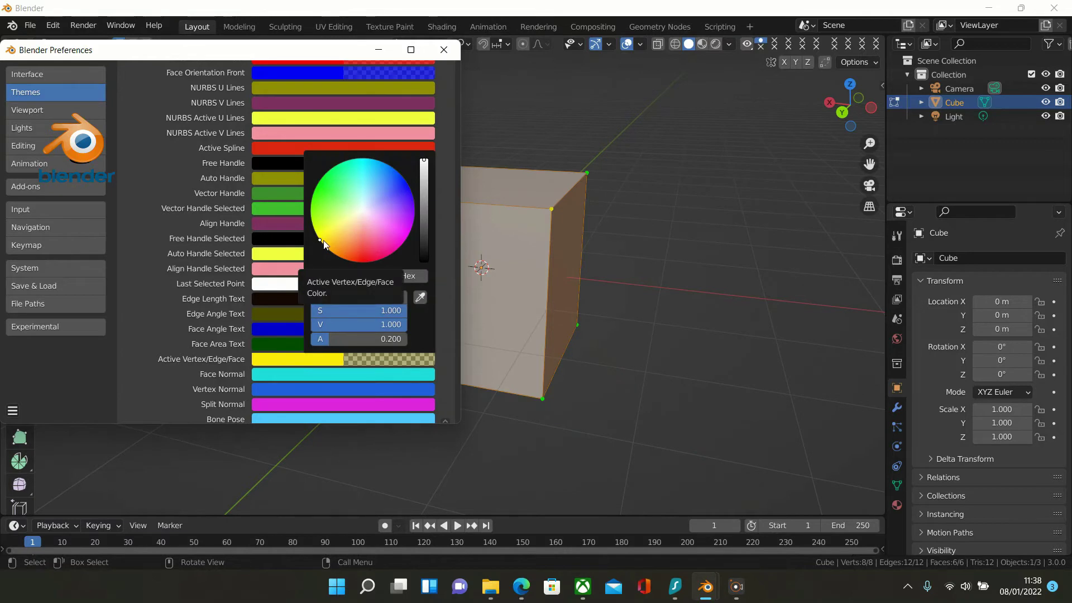
pyautogui.moveTo(324, 244); pyautogui.dragTo(372, 262)
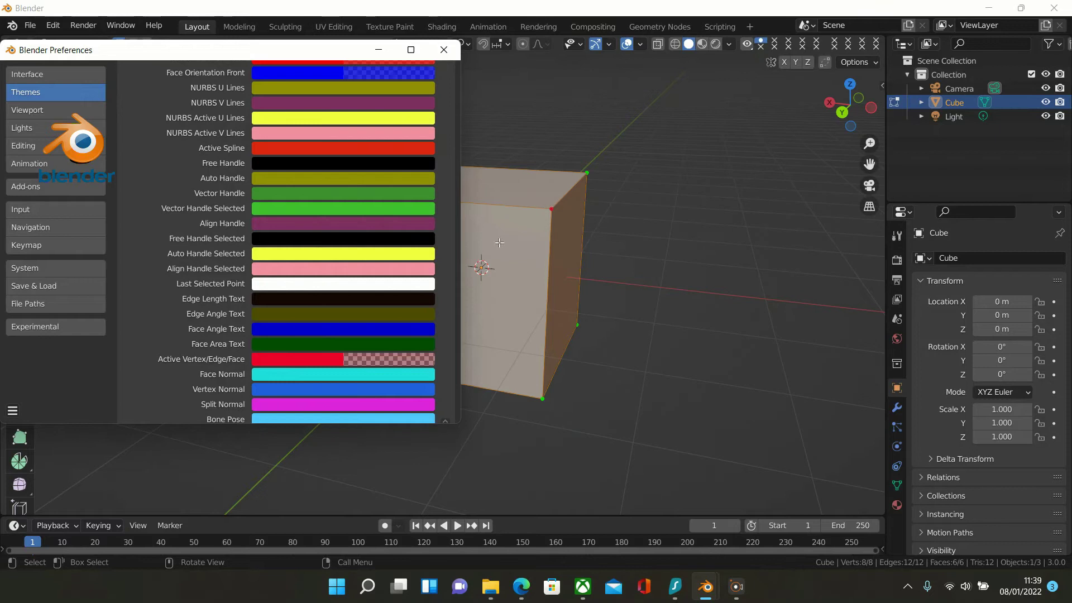
pyautogui.click(300, 358)
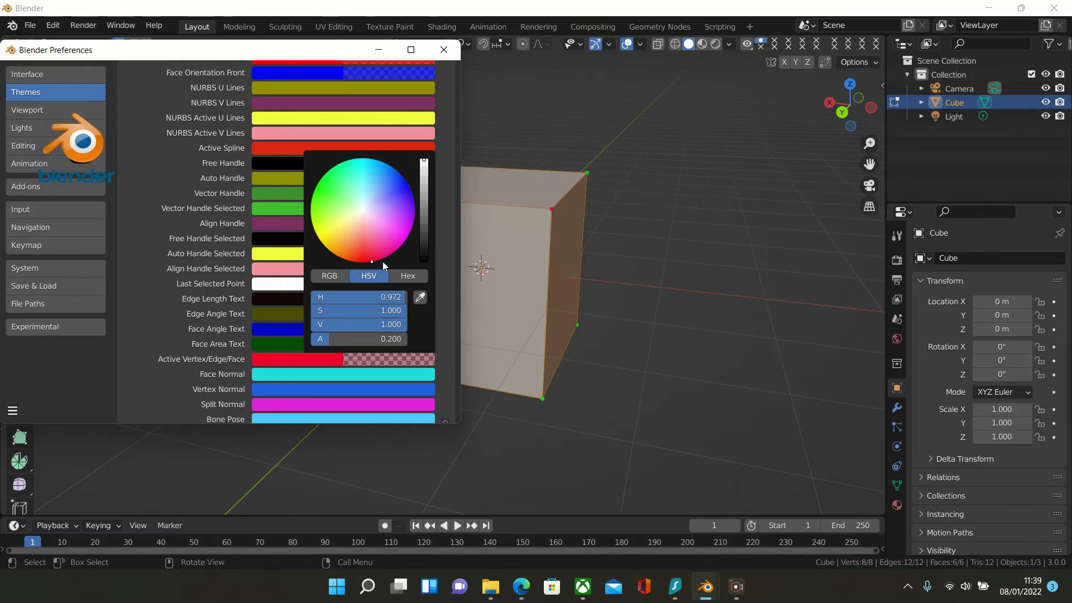
pyautogui.moveTo(371, 262); pyautogui.dragTo(320, 240)
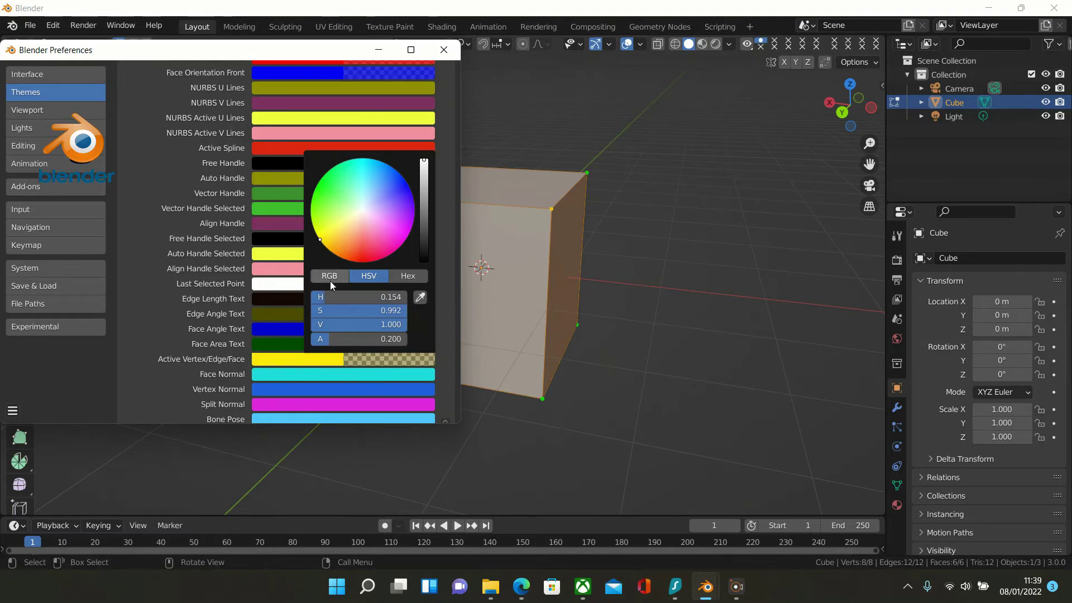
# Step: Scroll down to Vertex Size and try values of 1 px and 2 px
pyautogui.scroll(-7, 351, 380)
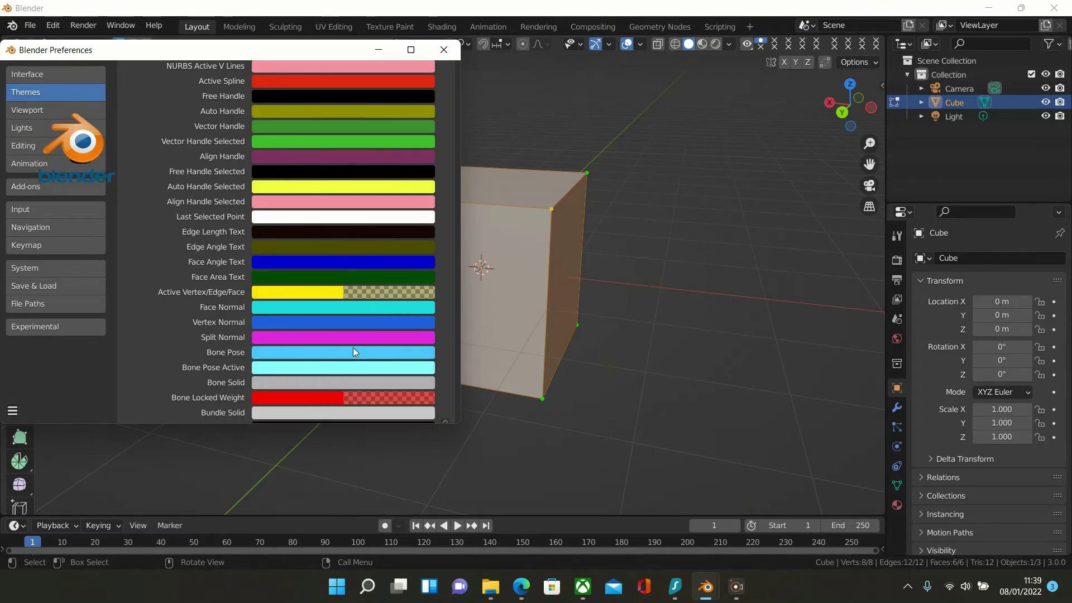
pyautogui.scroll(-3, 353, 311)
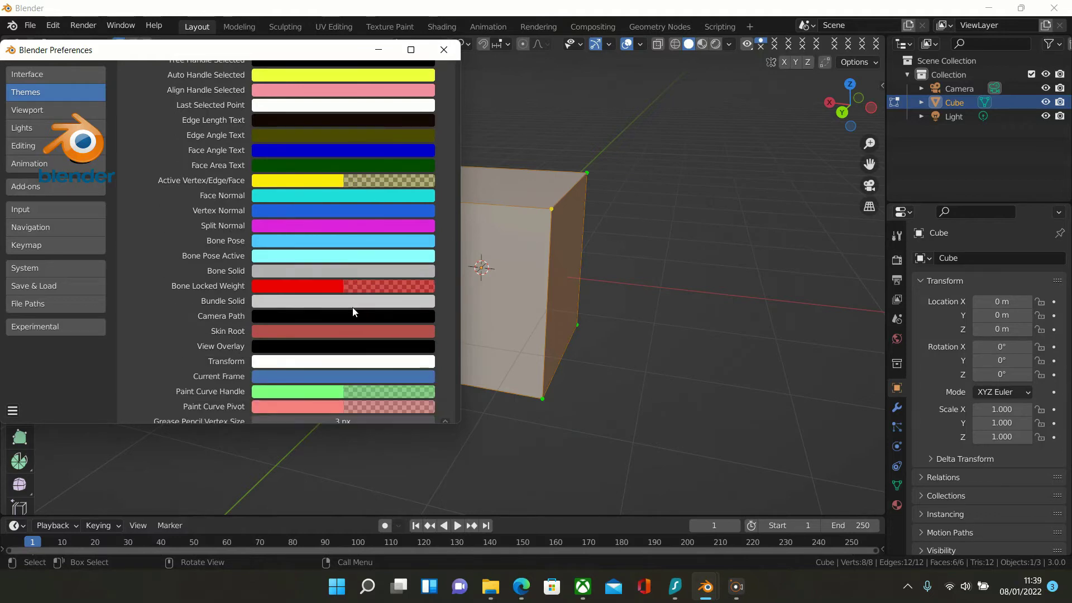
pyautogui.scroll(-2, 353, 308)
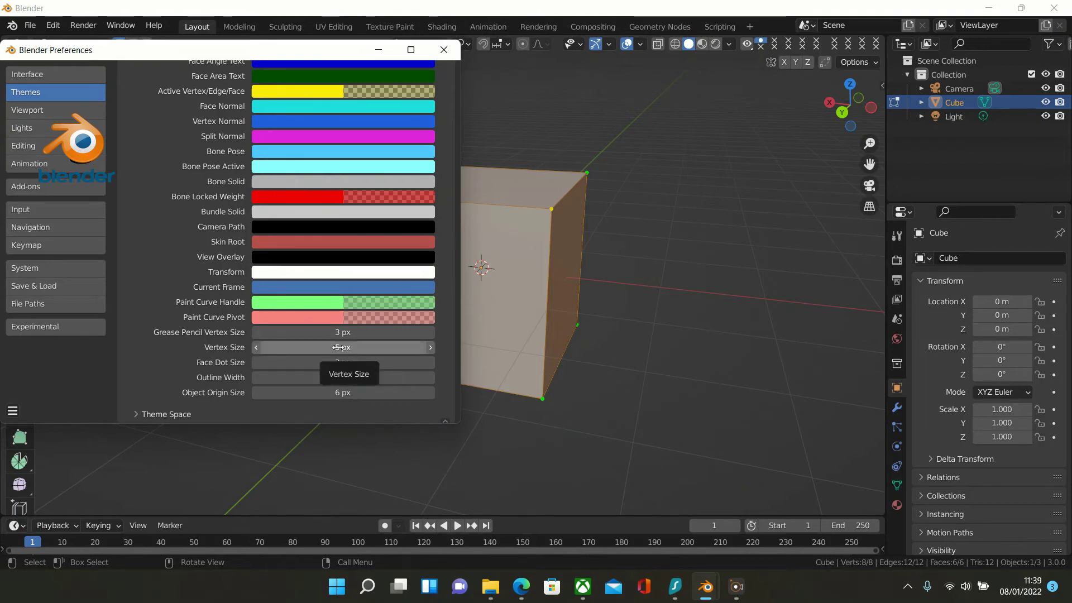
pyautogui.click(338, 347)
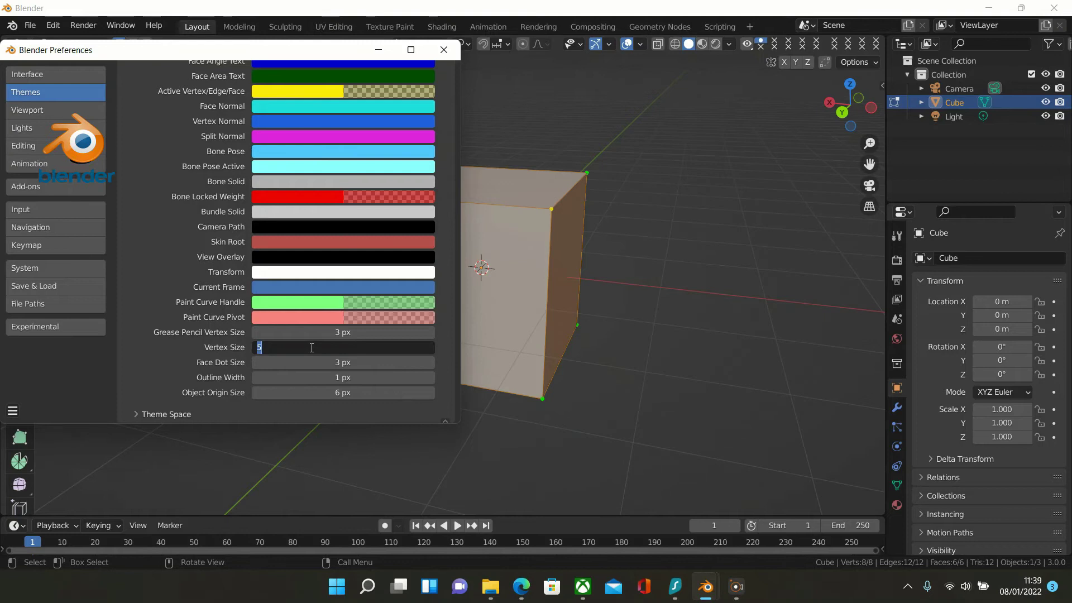
pyautogui.press('BackSpace')
pyautogui.write('1')
pyautogui.press('Return')
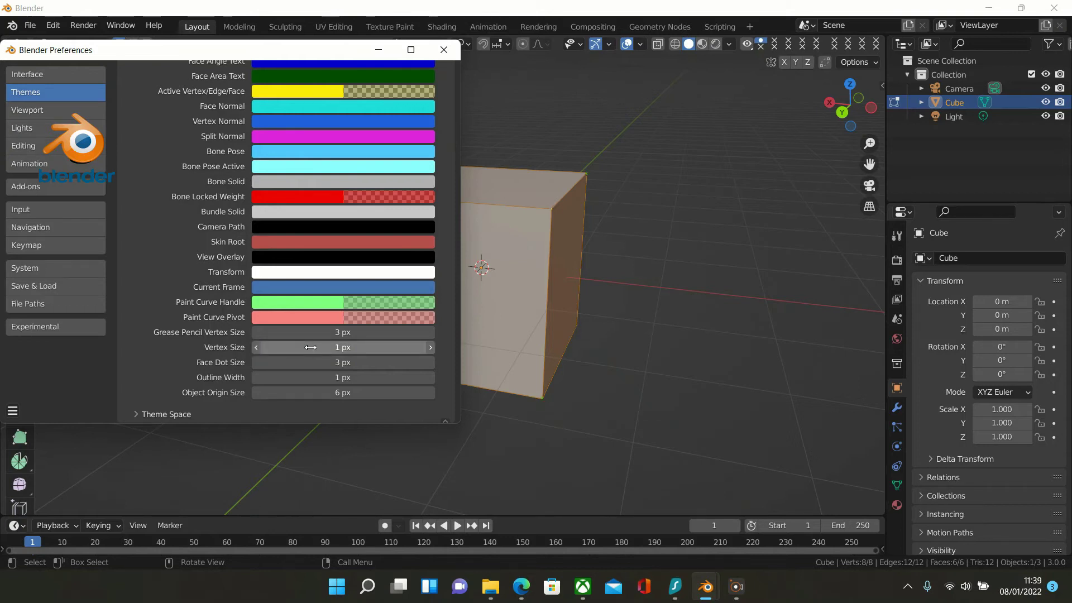
pyautogui.click(311, 347)
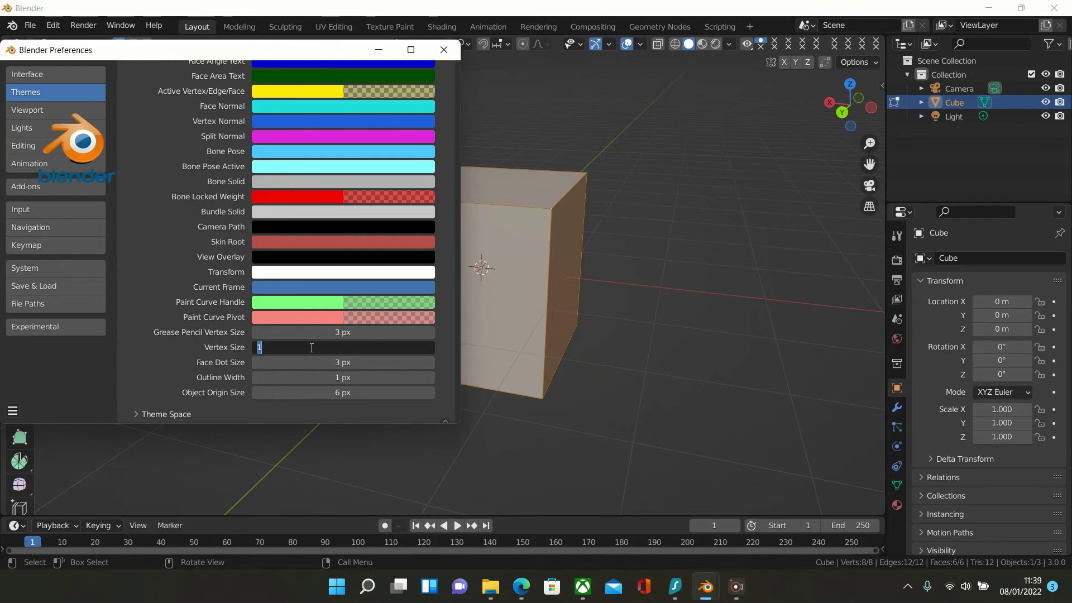
pyautogui.press('BackSpace')
pyautogui.write('2')
pyautogui.press('Return')
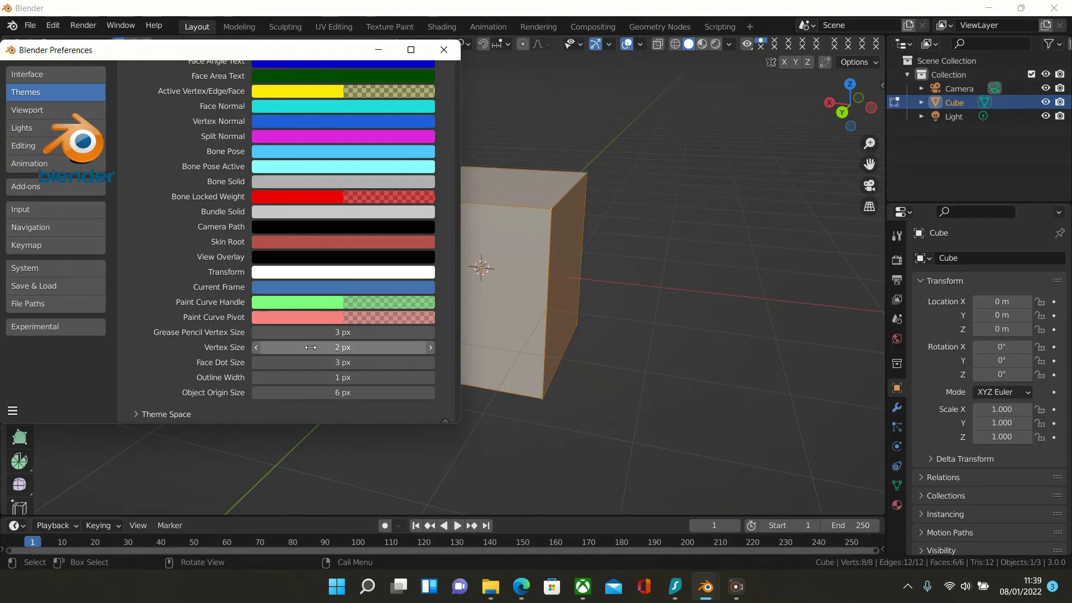
# Step: Try a Vertex Size of 3 px, then leave it at 5 px
pyautogui.click(321, 349)
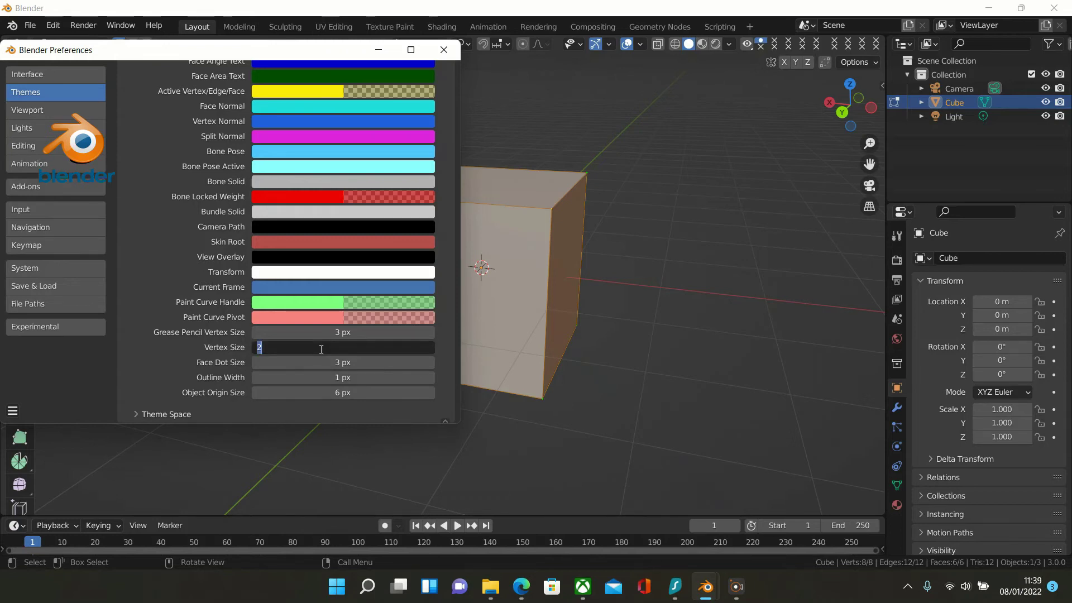
pyautogui.press('BackSpace')
pyautogui.write('3')
pyautogui.press('Return')
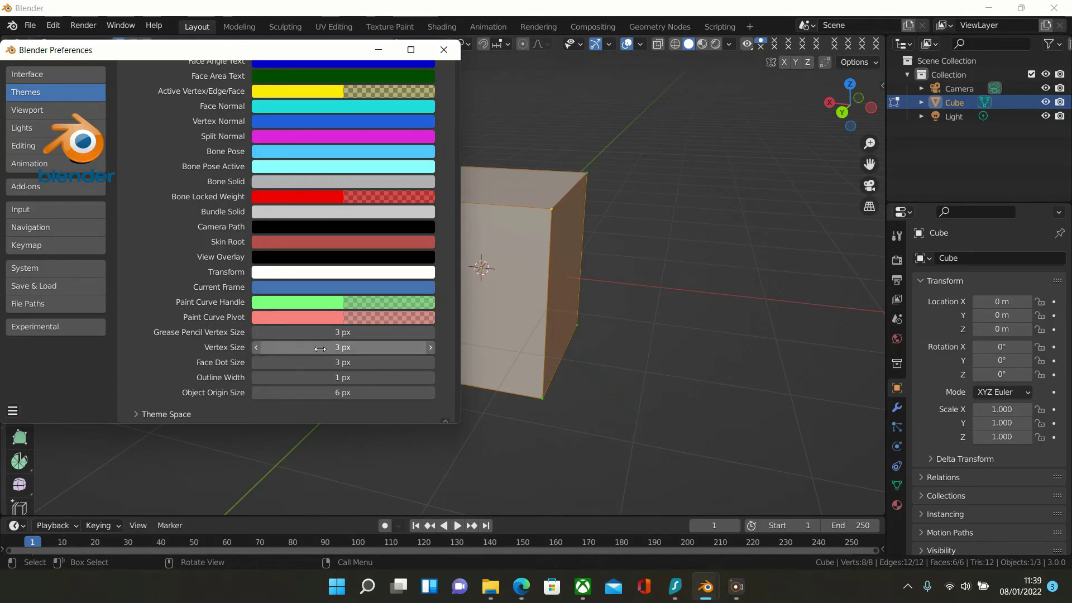
pyautogui.click(320, 348)
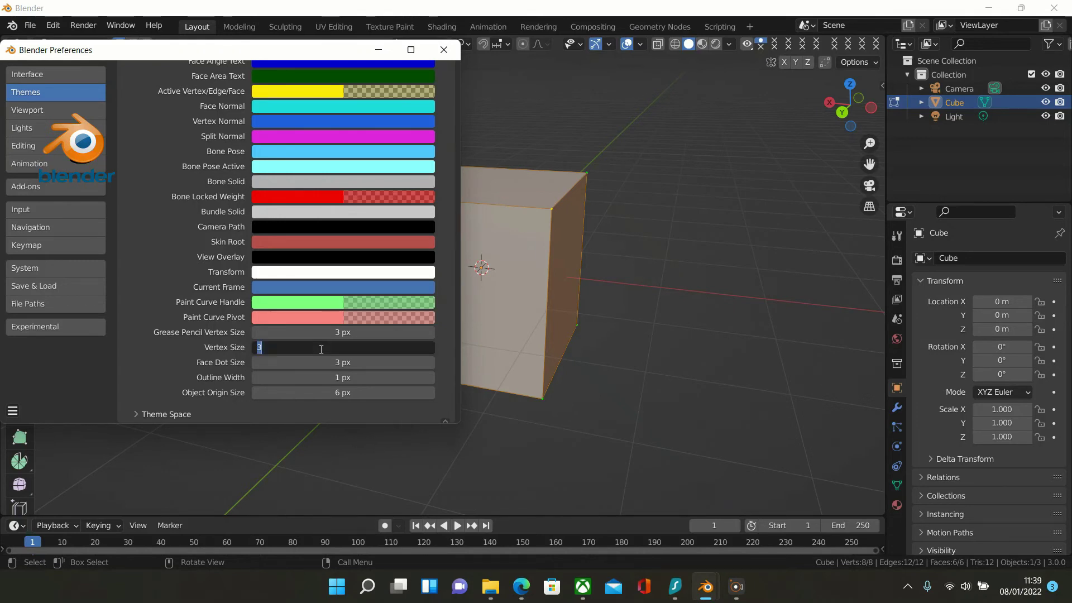
pyautogui.press('BackSpace')
pyautogui.write('5')
pyautogui.press('Return')
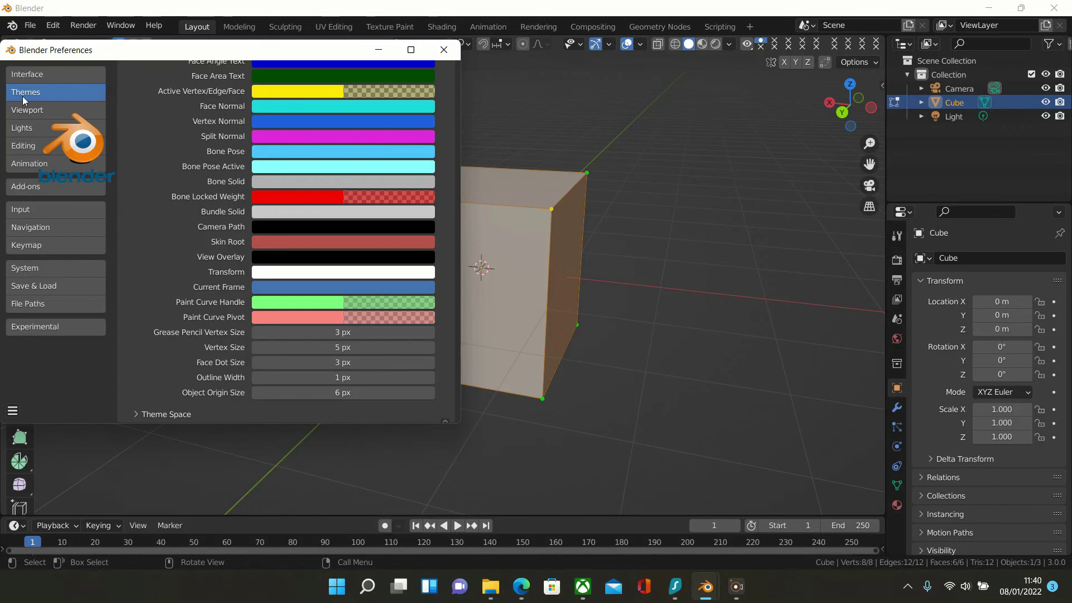
pyautogui.scroll(5, 233, 180)
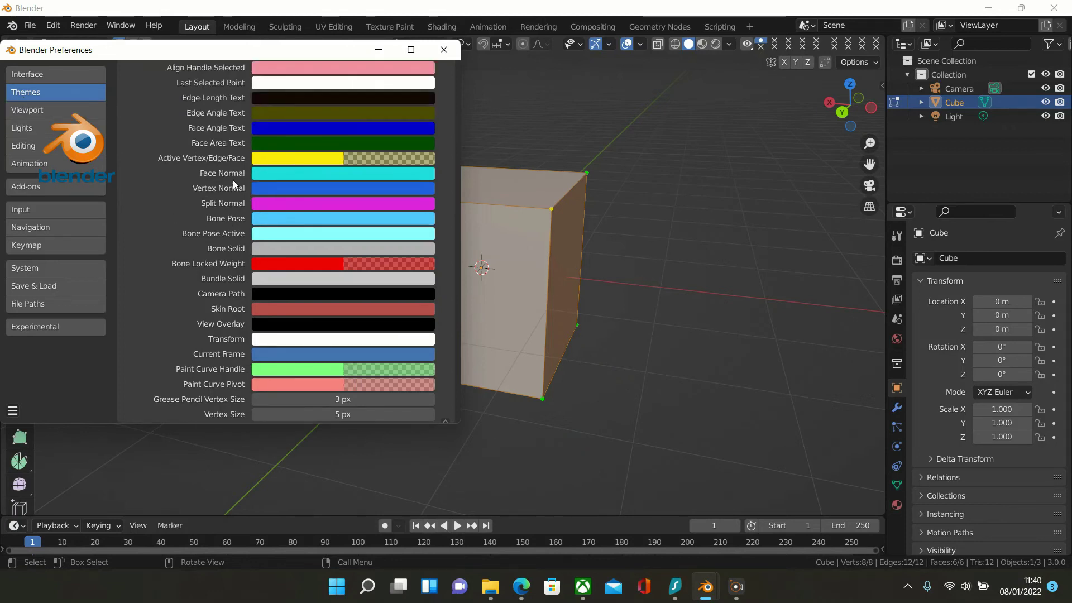
pyautogui.scroll(-1, 232, 180)
pyautogui.scroll(5, 233, 180)
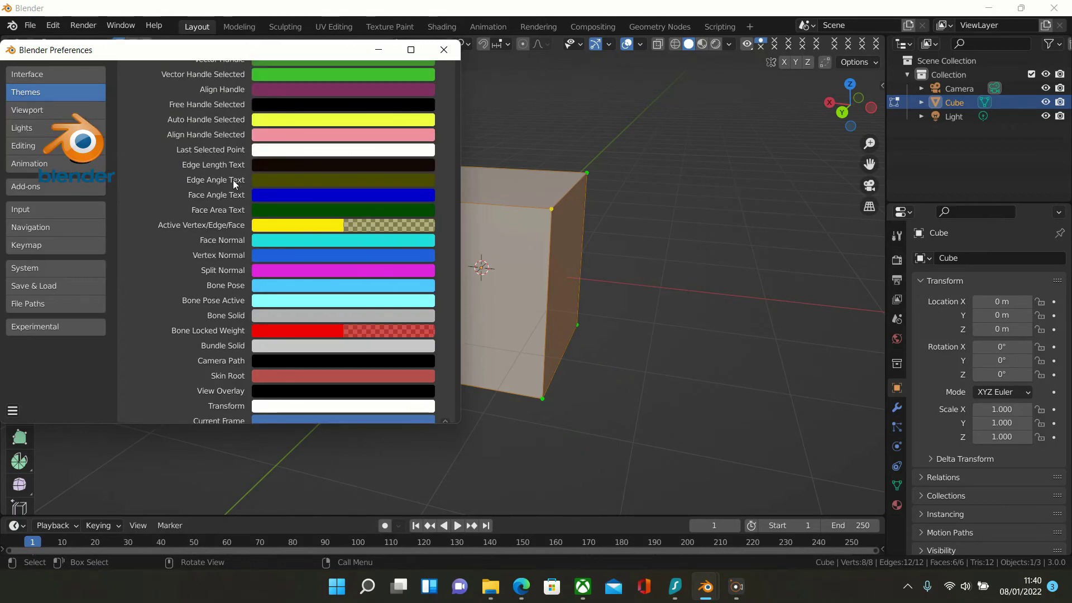
pyautogui.scroll(10, 233, 179)
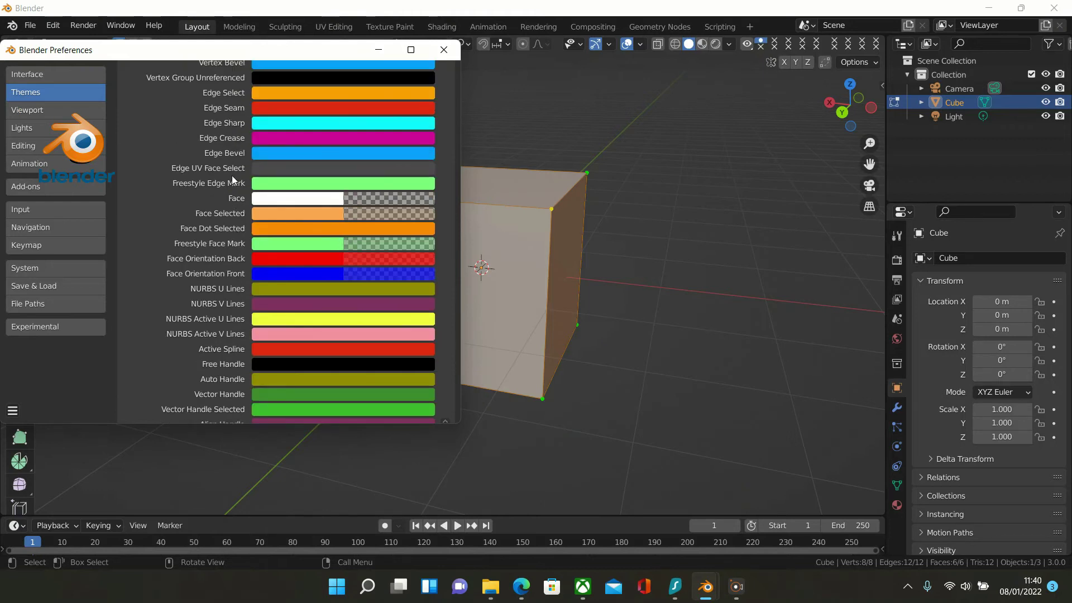
pyautogui.scroll(3, 232, 179)
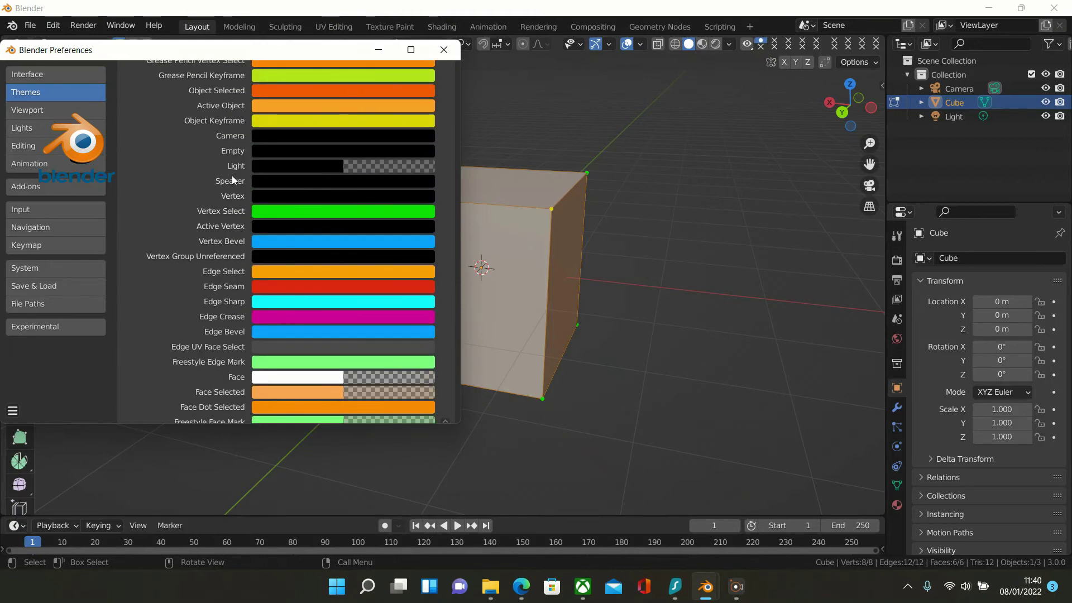
pyautogui.scroll(10, 233, 180)
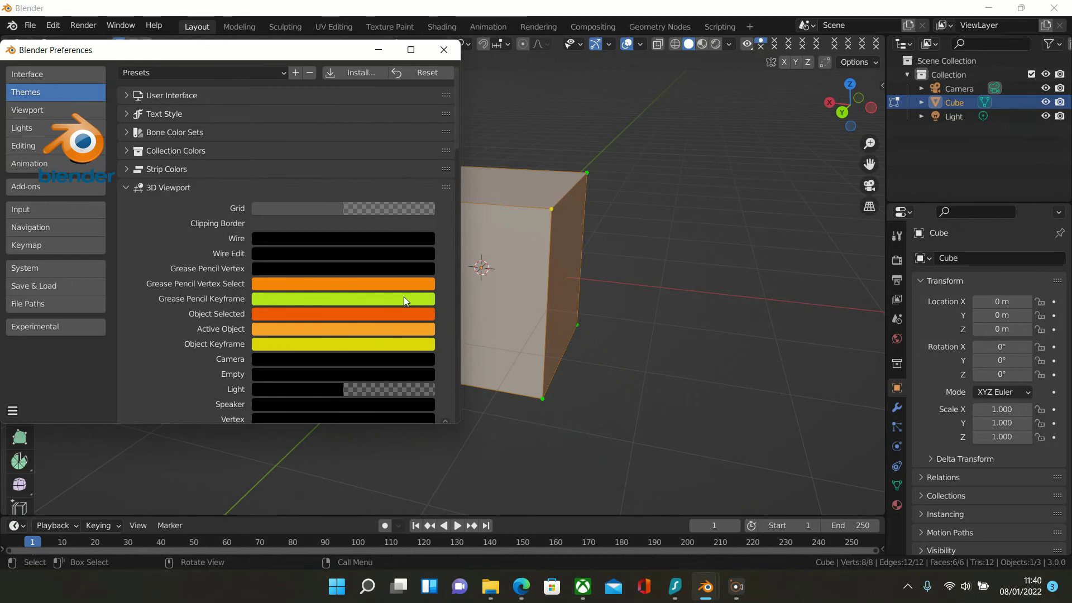
pyautogui.scroll(-6, 324, 207)
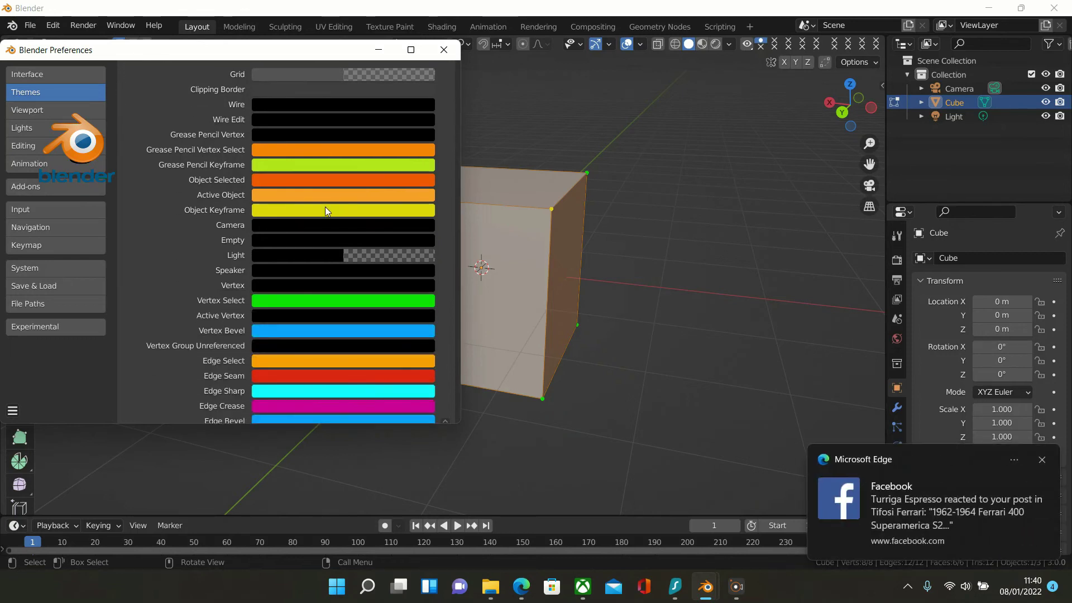
pyautogui.click(1041, 459)
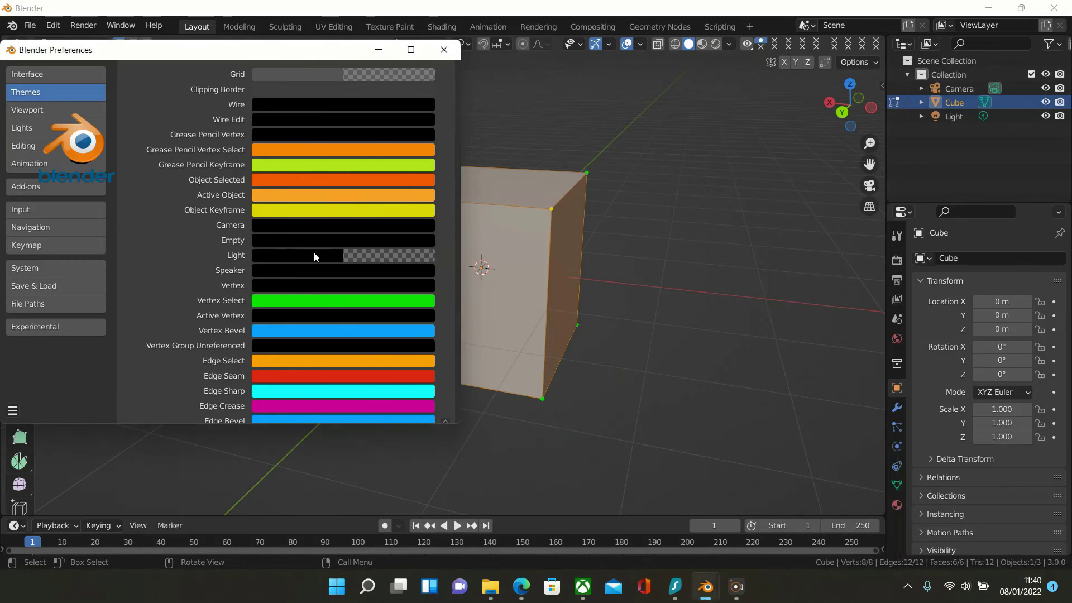
pyautogui.scroll(5, 315, 243)
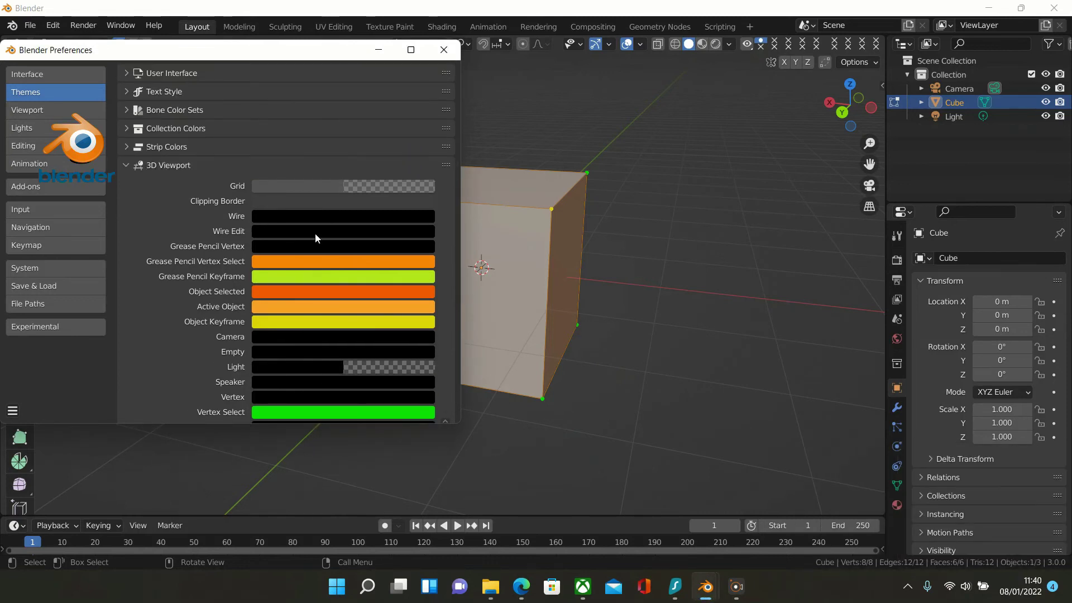
pyautogui.scroll(-4, 315, 238)
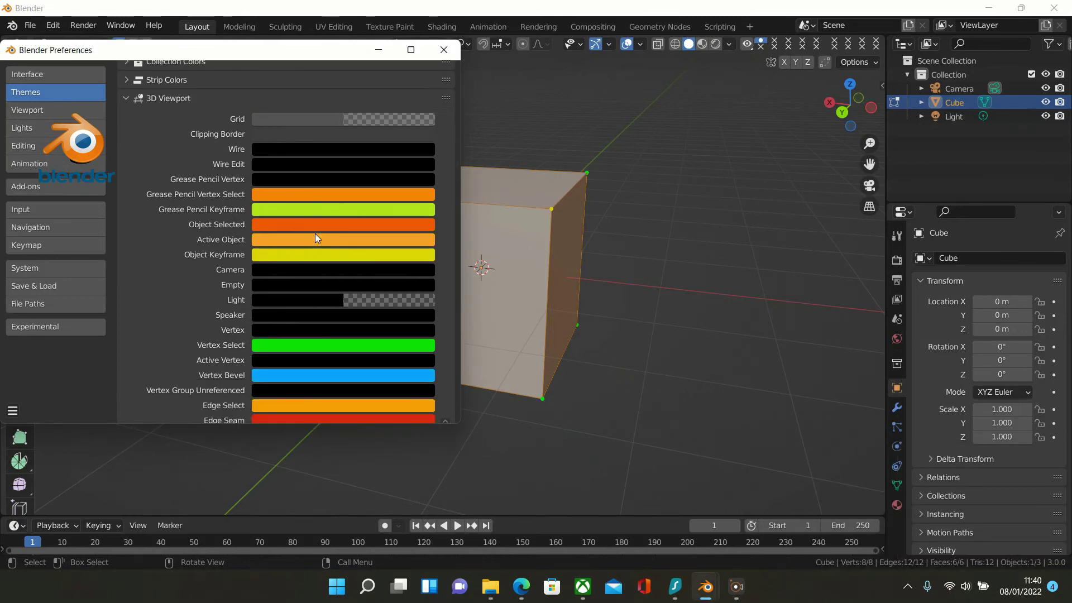